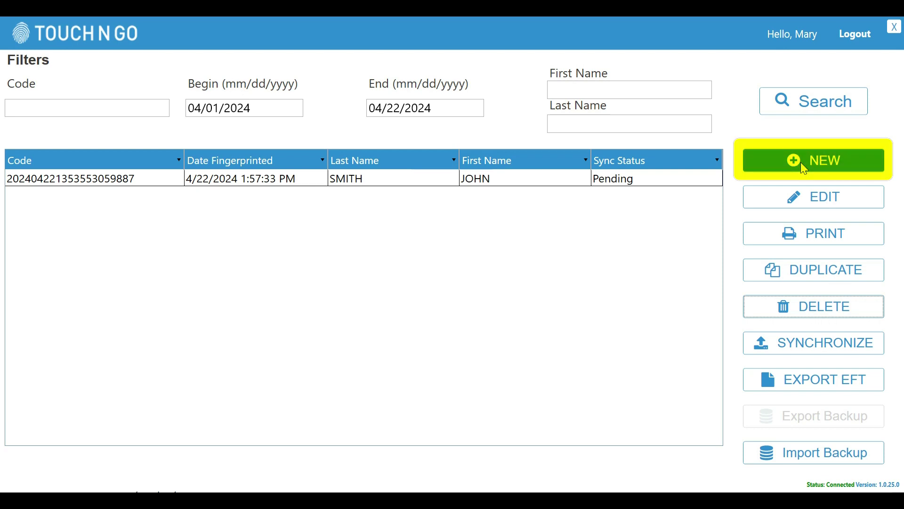
# - Start a new record and enter the applicant's first and last name, SSN and date of birth
pyautogui.click(801, 163)
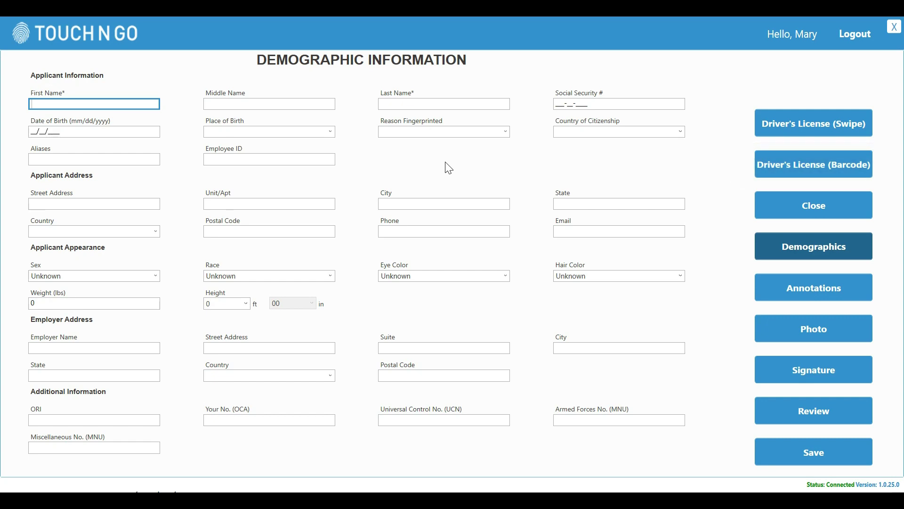
pyautogui.write('John')
pyautogui.press('Tab')
pyautogui.press('Tab')
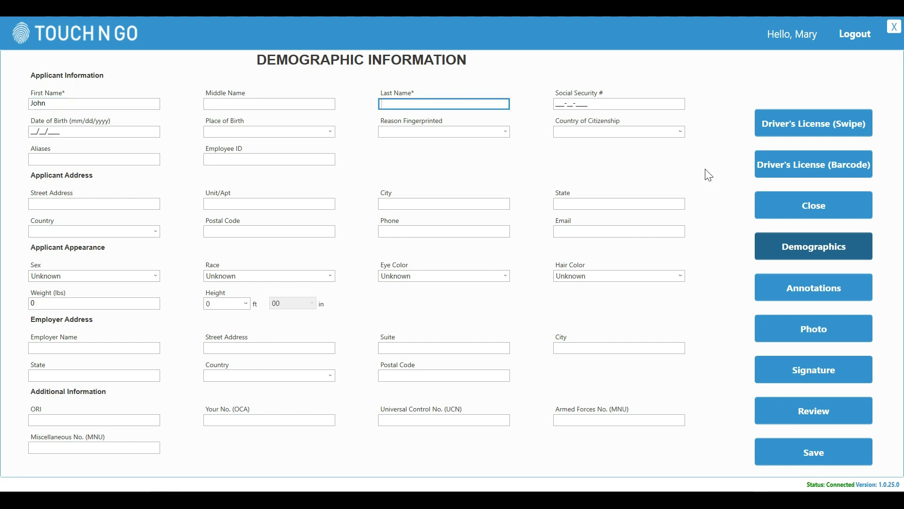
pyautogui.write('Doe')
pyautogui.press('Tab')
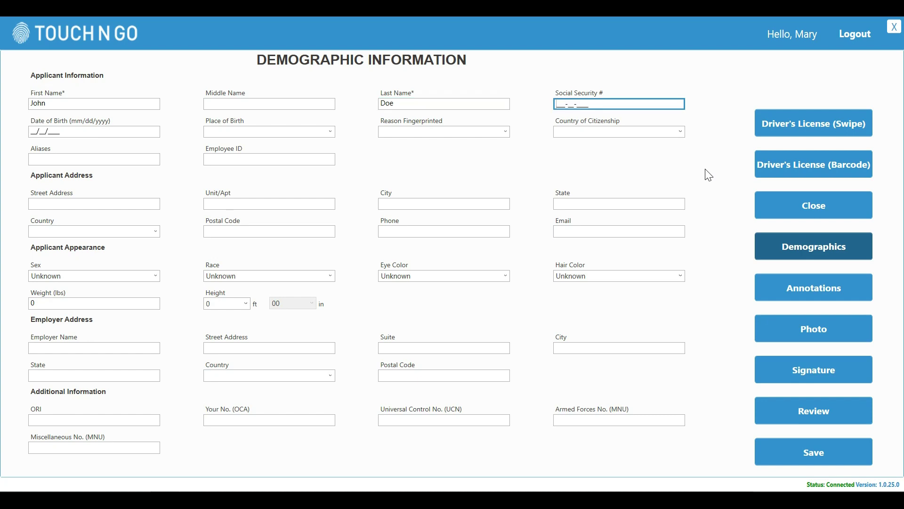
pyautogui.write('111-11-1111')
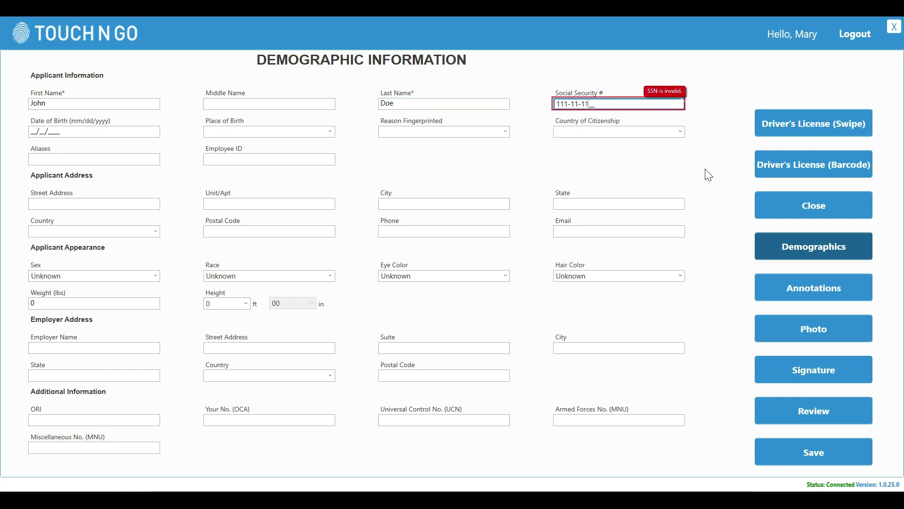
pyautogui.press('Tab')
pyautogui.write('01/01/1')
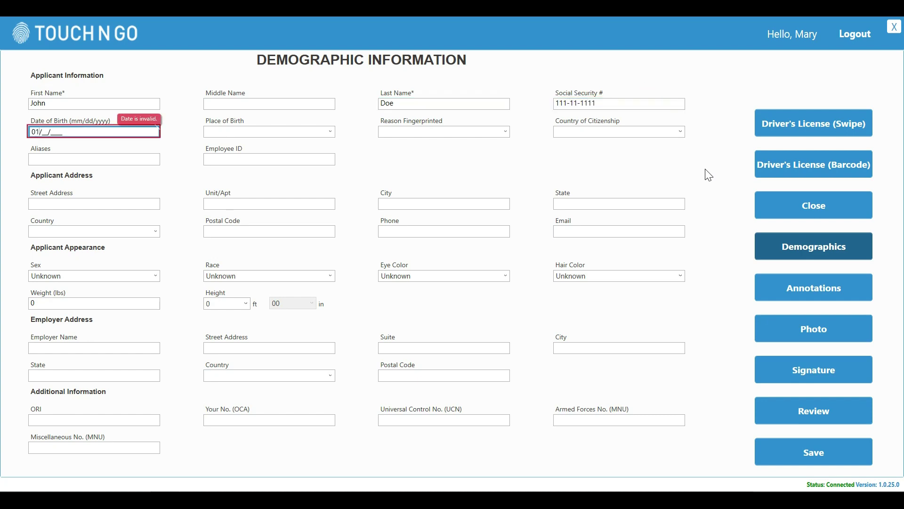
pyautogui.write('950')
pyautogui.press('Tab')
# - Set the place of birth to Florida, weight to 200 lbs and height to 6 ft
pyautogui.write('fl')
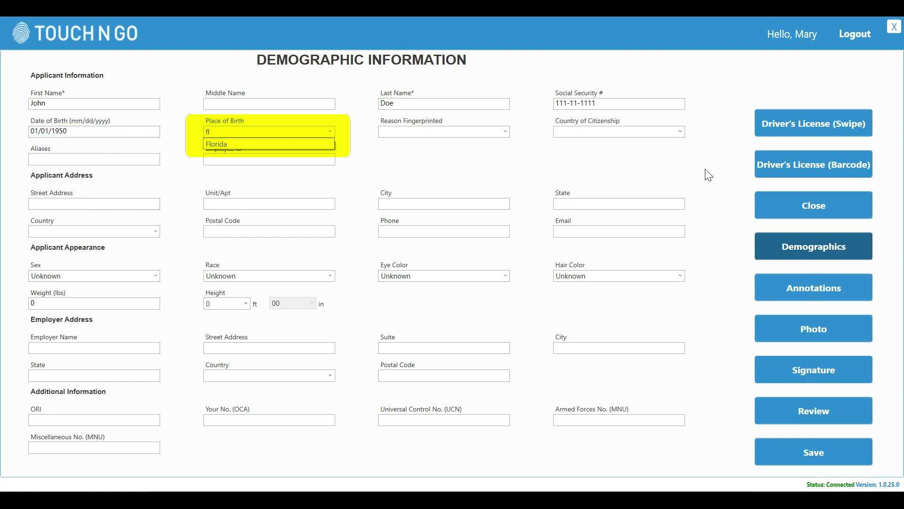
pyautogui.press('Down')
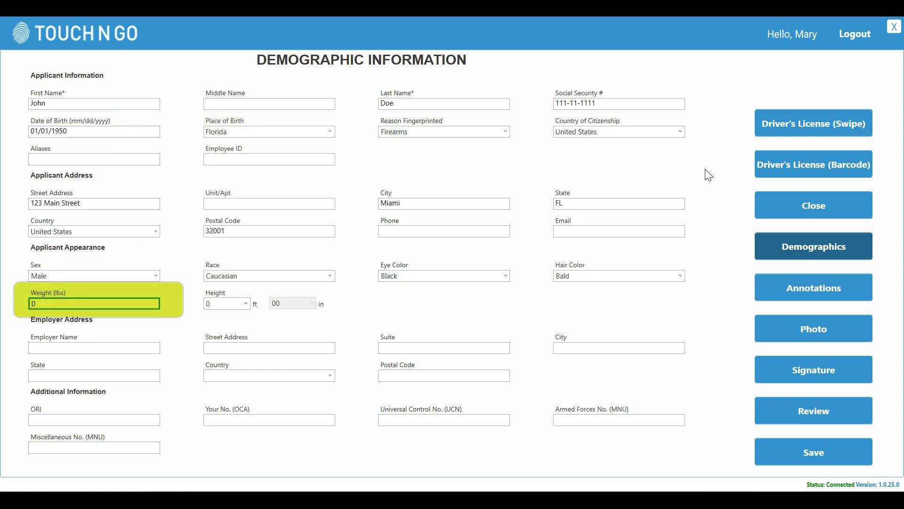
pyautogui.write('2000')
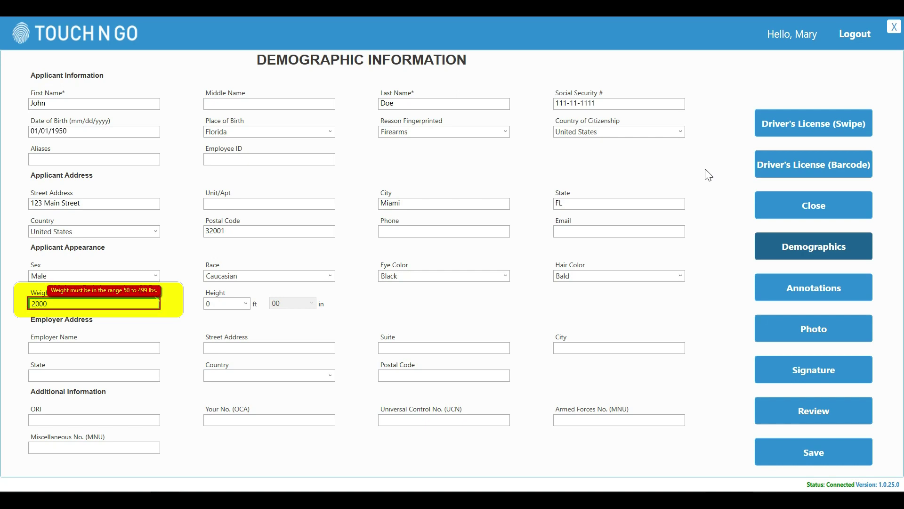
pyautogui.press('BackSpace')
pyautogui.press('Tab')
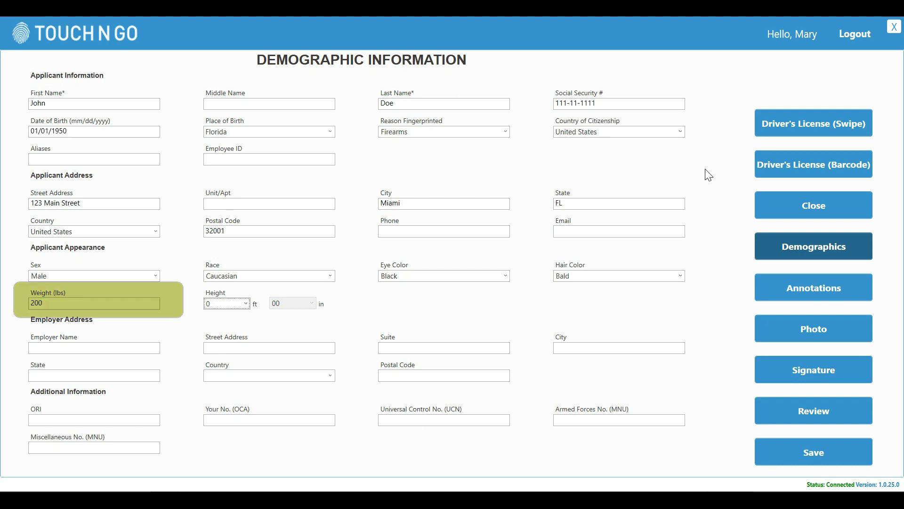
pyautogui.write('6')
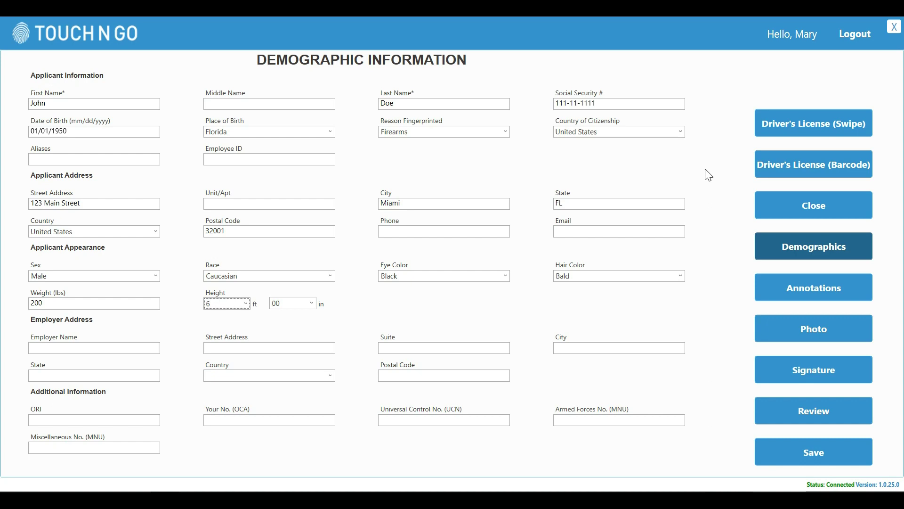
pyautogui.click(786, 287)
# - Mark the right thumb and index finger as Amputated, then clear both marks
pyautogui.click(551, 145)
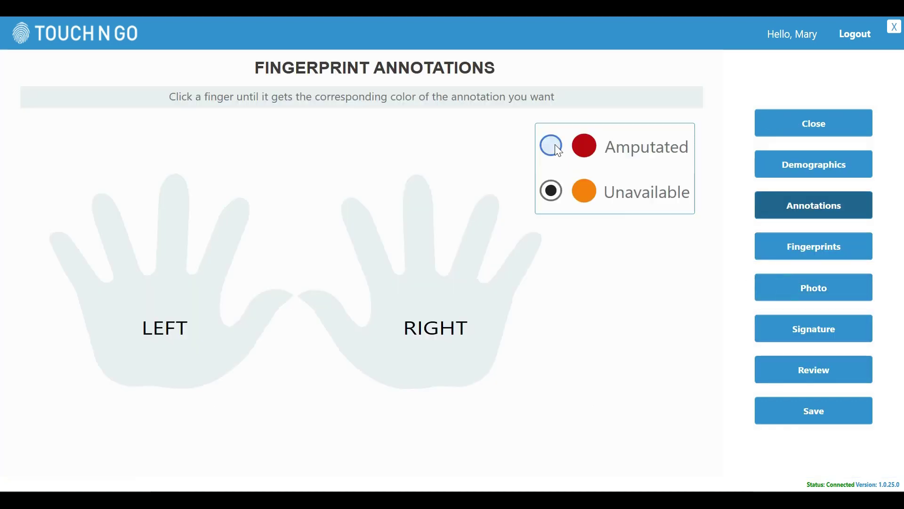
pyautogui.click(334, 312)
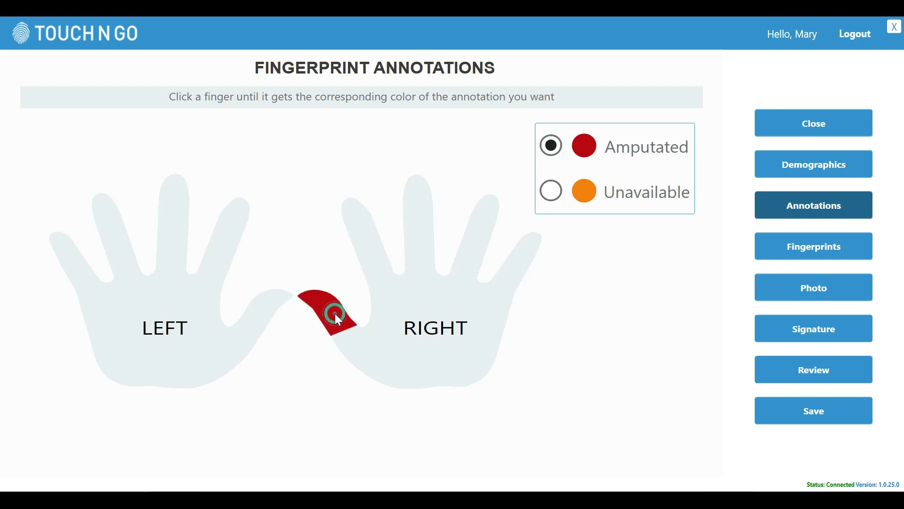
pyautogui.click(375, 234)
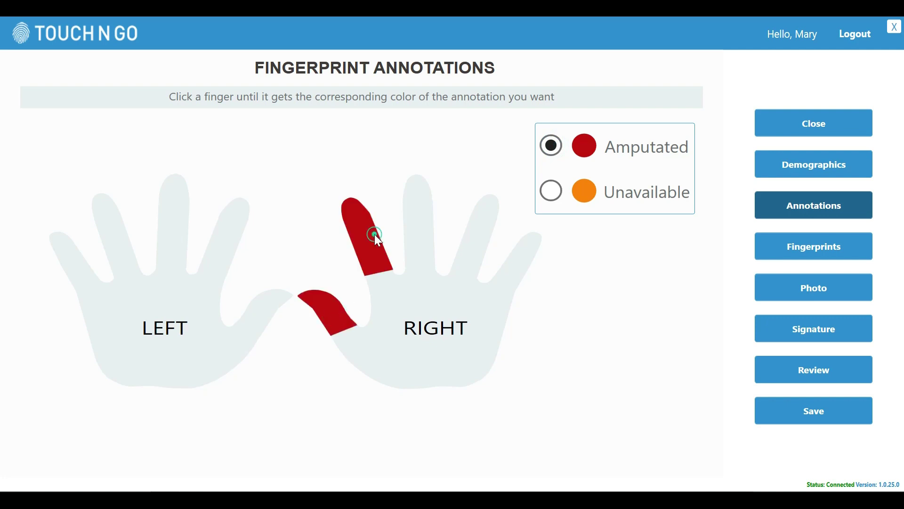
pyautogui.click(374, 234)
pyautogui.click(327, 298)
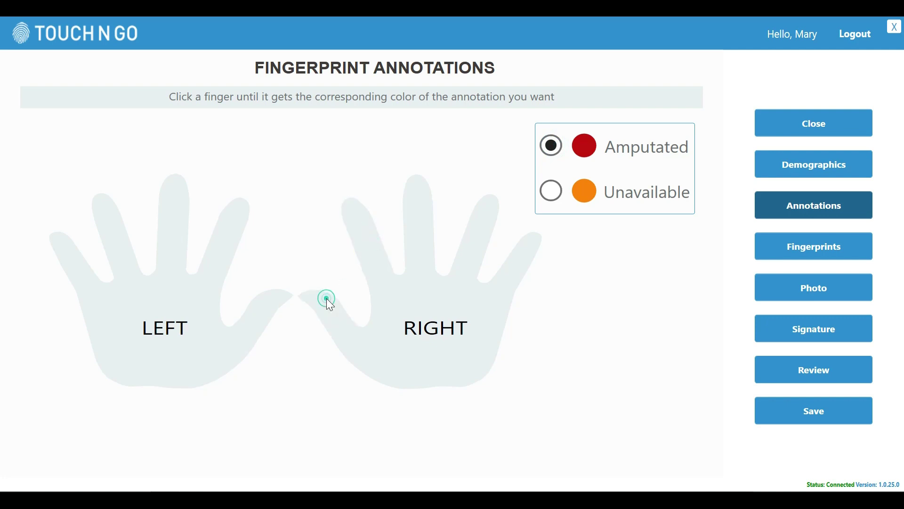
# - Mark the right thumb and index finger as Unavailable, then clear both marks
pyautogui.click(551, 190)
pyautogui.click(312, 306)
pyautogui.click(367, 241)
pyautogui.click(367, 241)
pyautogui.click(336, 308)
pyautogui.click(776, 254)
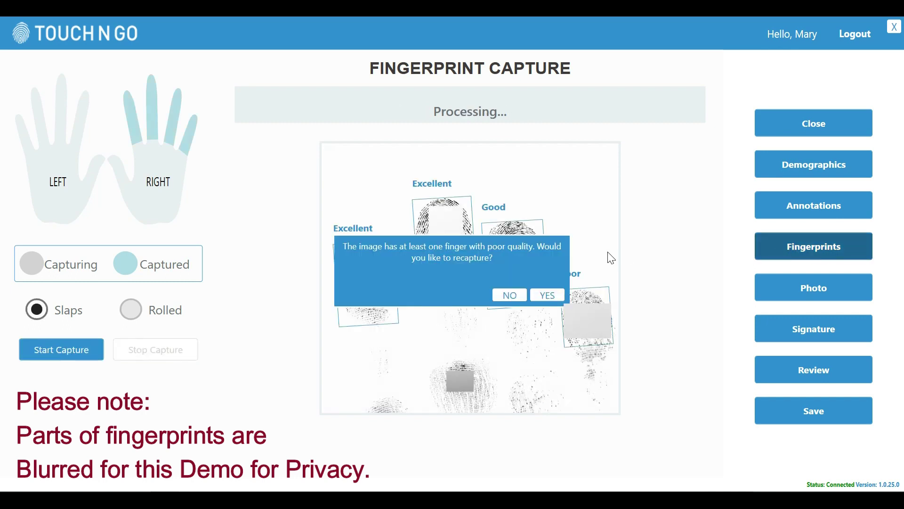
# - Agree to recapture the poor-quality right four-finger slap prints
pyautogui.click(548, 297)
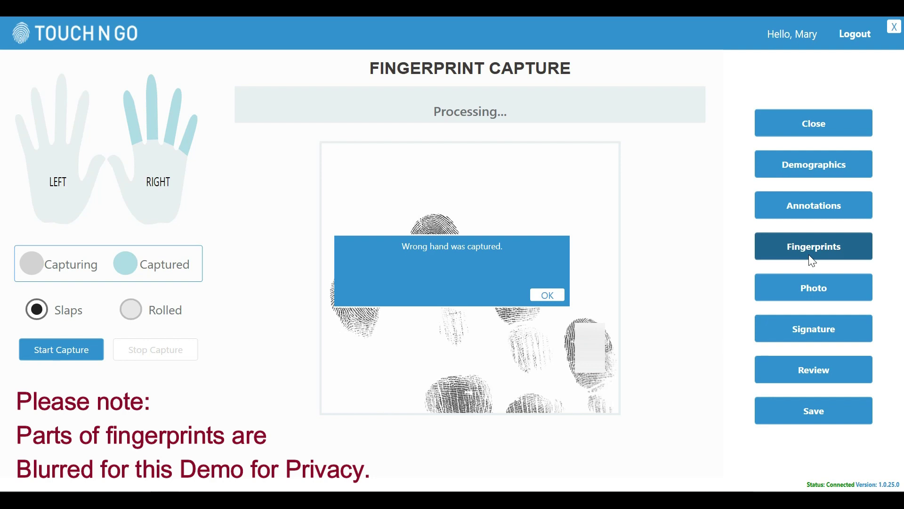
# - Dismiss the wrong-hand warning and start capturing the left hand's four fingers
pyautogui.click(558, 298)
pyautogui.click(62, 354)
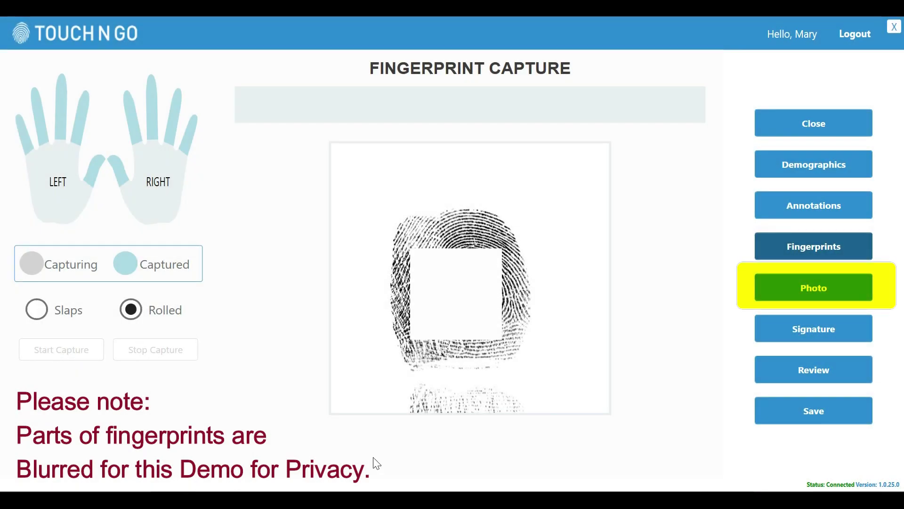
# - Skip the photo and capture the fingerprinted person's signature
pyautogui.click(788, 294)
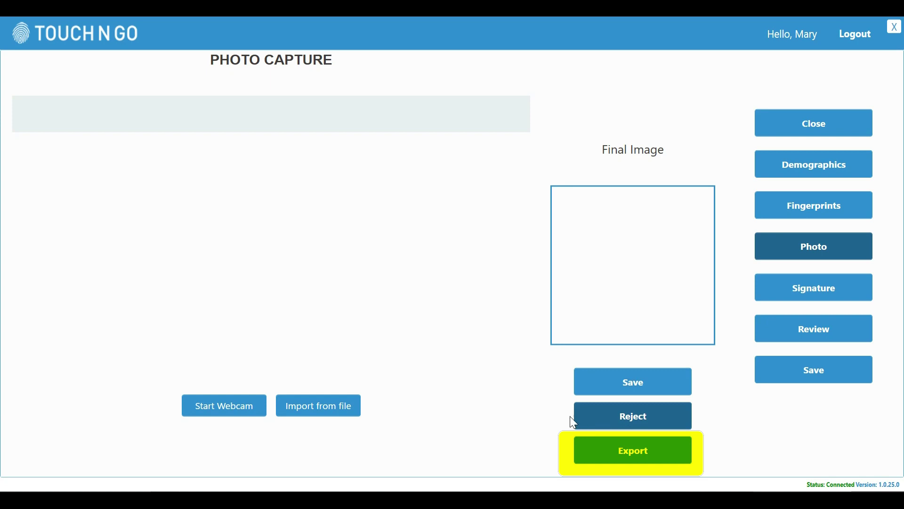
pyautogui.click(792, 286)
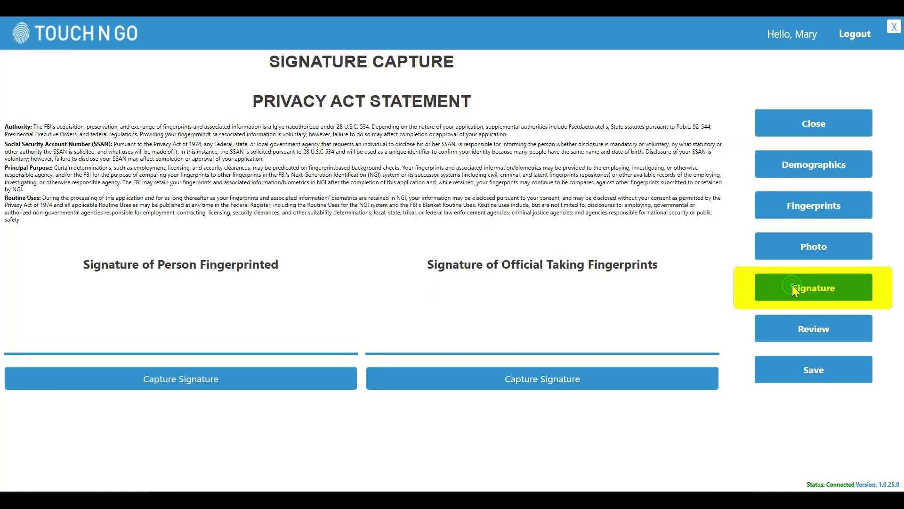
pyautogui.click(210, 382)
pyautogui.moveTo(423, 289)
pyautogui.mouseDown()
pyautogui.moveTo(459, 257)
pyautogui.moveTo(515, 274)
pyautogui.mouseUp()
pyautogui.click(421, 290)
pyautogui.click(655, 330)
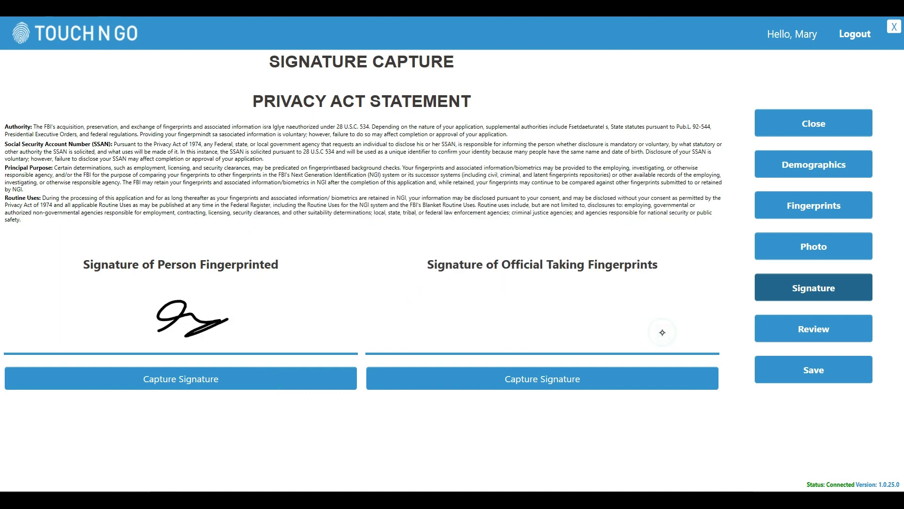
# - Draw and confirm the official's signature
pyautogui.click(554, 387)
pyautogui.moveTo(448, 296)
pyautogui.mouseDown()
pyautogui.moveTo(482, 283)
pyautogui.moveTo(592, 283)
pyautogui.mouseUp()
pyautogui.click(654, 331)
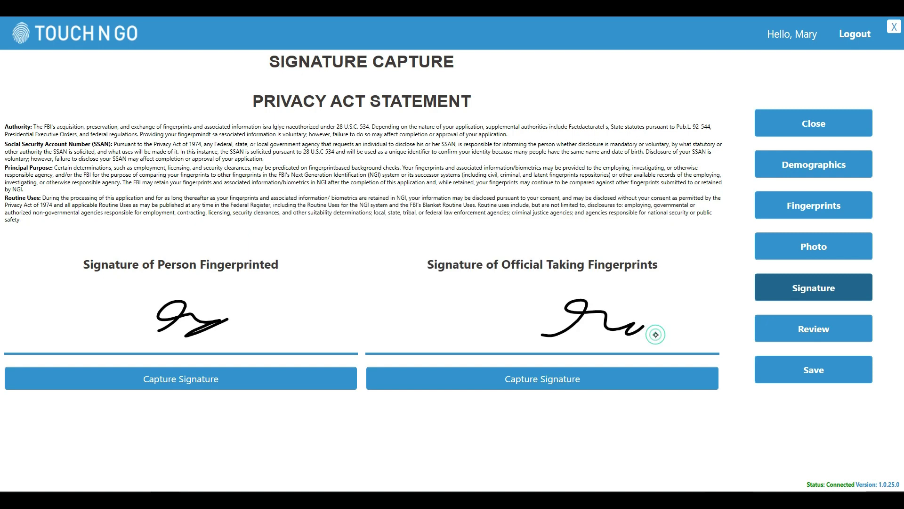
# - Open the review summary of the completed record
pyautogui.click(830, 324)
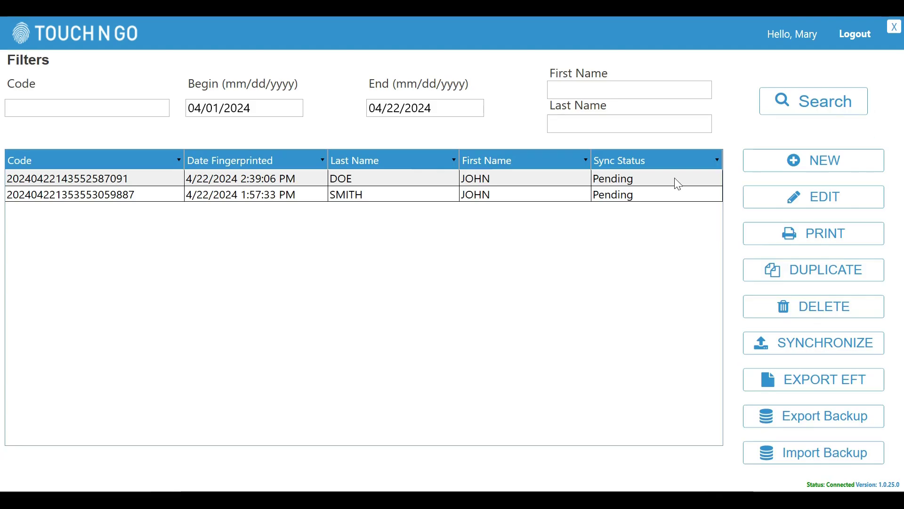
# - Reopen the new record for editing and enter the applicant's middle name
pyautogui.click(674, 178)
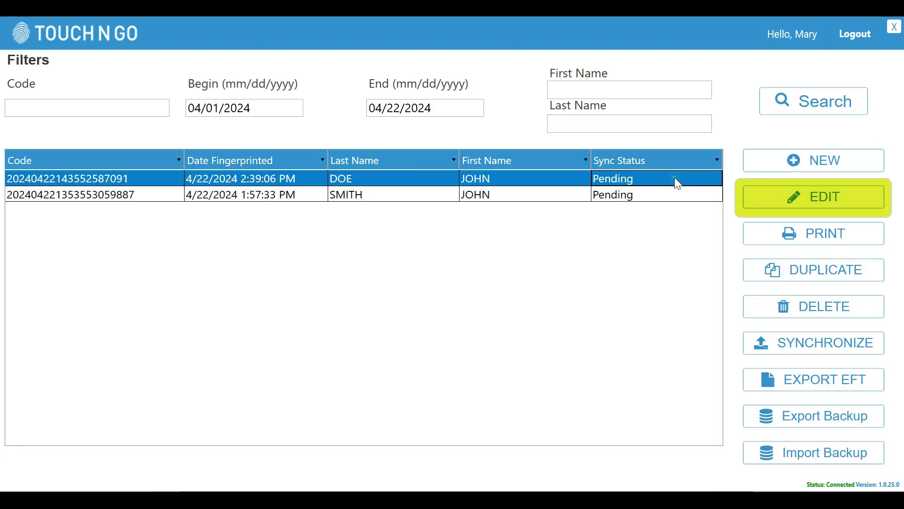
pyautogui.click(789, 202)
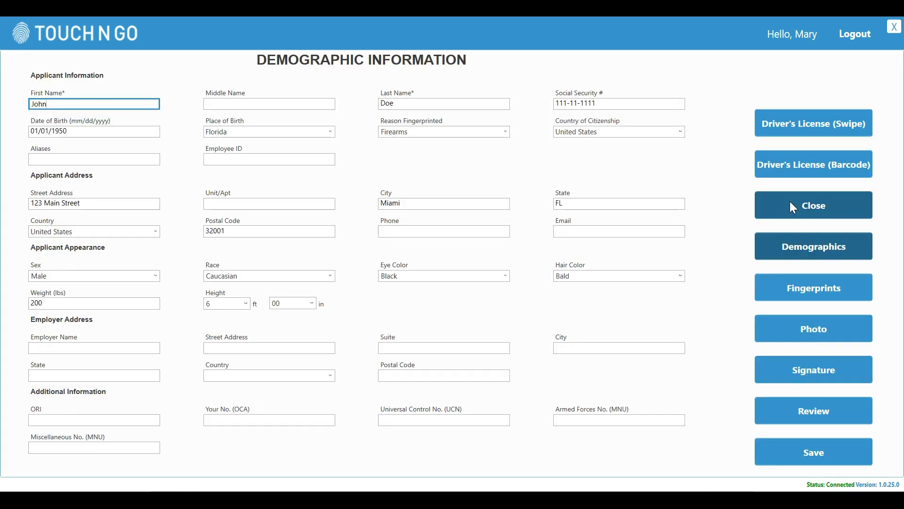
pyautogui.click(302, 108)
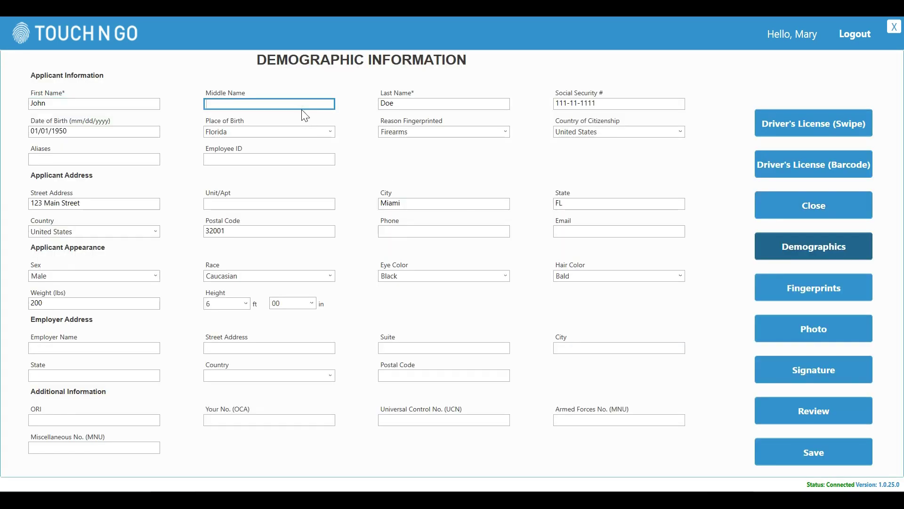
pyautogui.write('Michael')
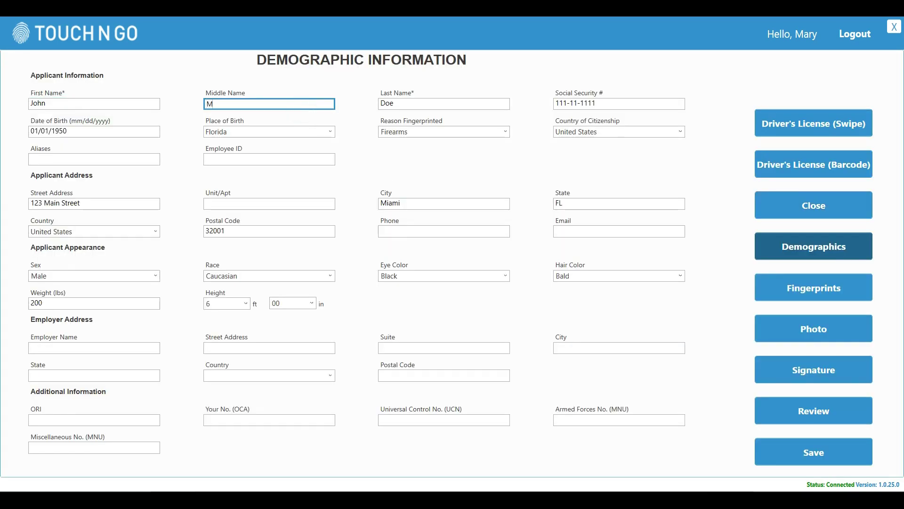